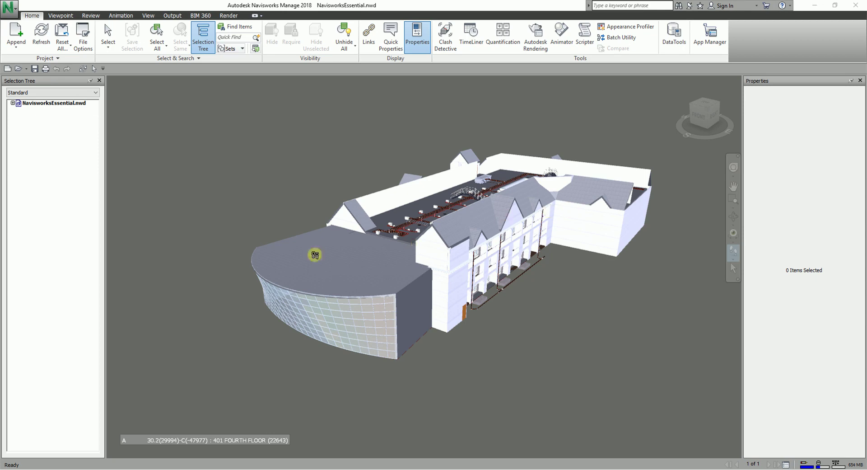
Expand NavisworksEssential.nwd in the selection tree to list its discipline models
{"action": "left_click", "coordinate": [28, 82]}
{"action": "left_click", "coordinate": [13, 103]}
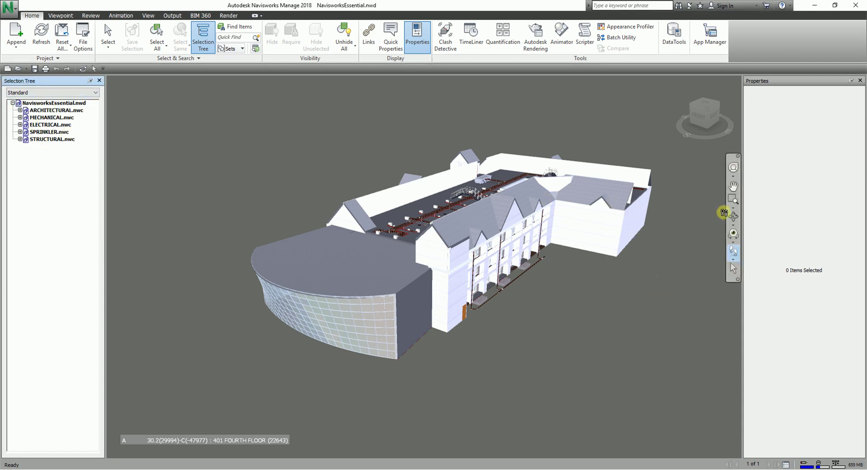
Select the large air handling unit AHU-301 on the roof beside the pipe runs
{"action": "left_click", "coordinate": [733, 187]}
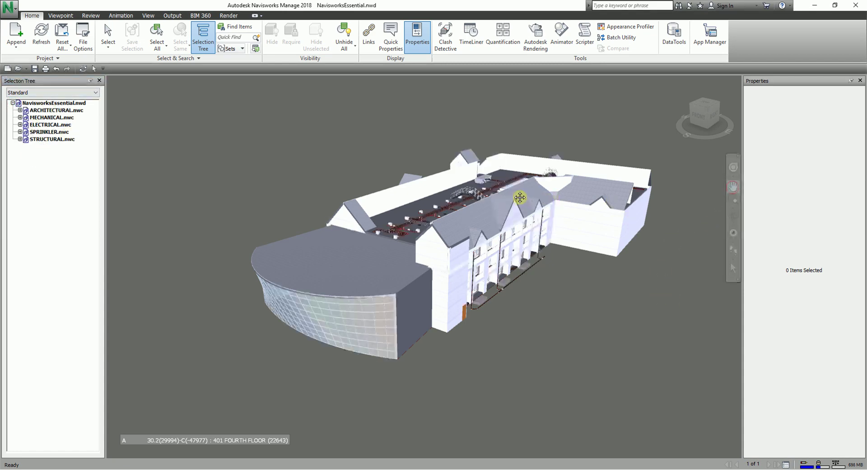
{"action": "left_click_drag", "start_coordinate": [518, 189], "coordinate": [512, 203]}
{"action": "scroll", "coordinate": [511, 202], "scroll_direction": "up", "scroll_amount": 3}
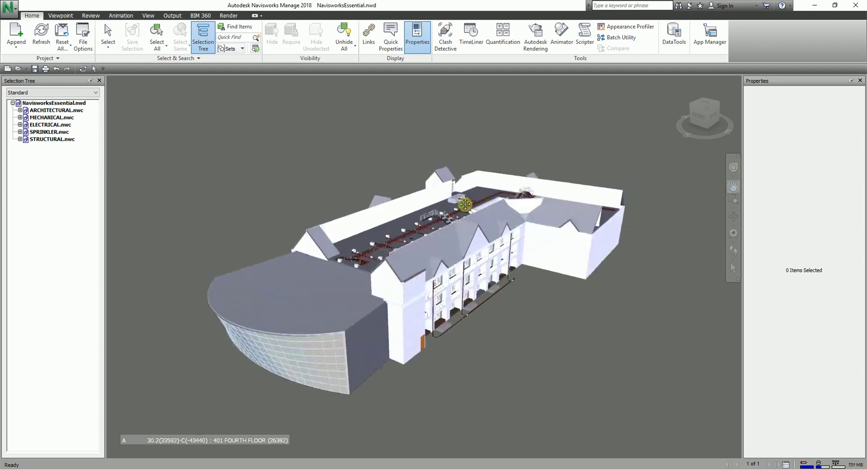
{"action": "scroll", "coordinate": [460, 196], "scroll_direction": "up", "scroll_amount": 3}
{"action": "scroll", "coordinate": [460, 197], "scroll_direction": "up", "scroll_amount": 5}
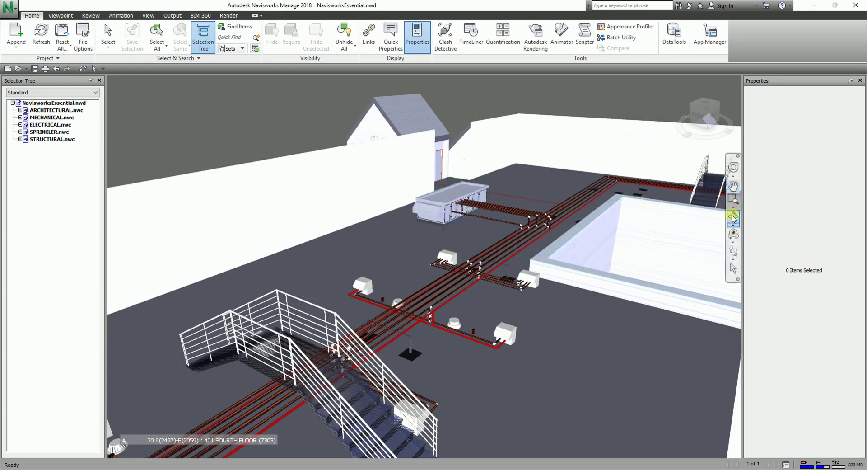
{"action": "scroll", "coordinate": [591, 207], "scroll_direction": "up", "scroll_amount": 5}
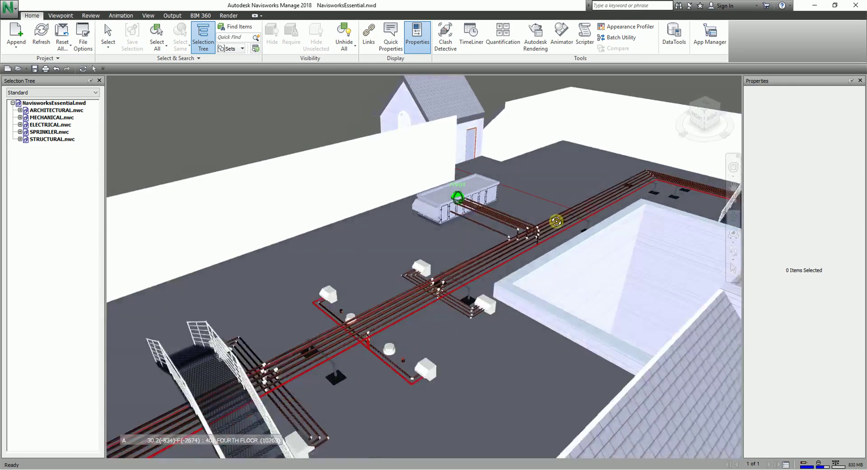
{"action": "scroll", "coordinate": [472, 178], "scroll_direction": "up", "scroll_amount": 5}
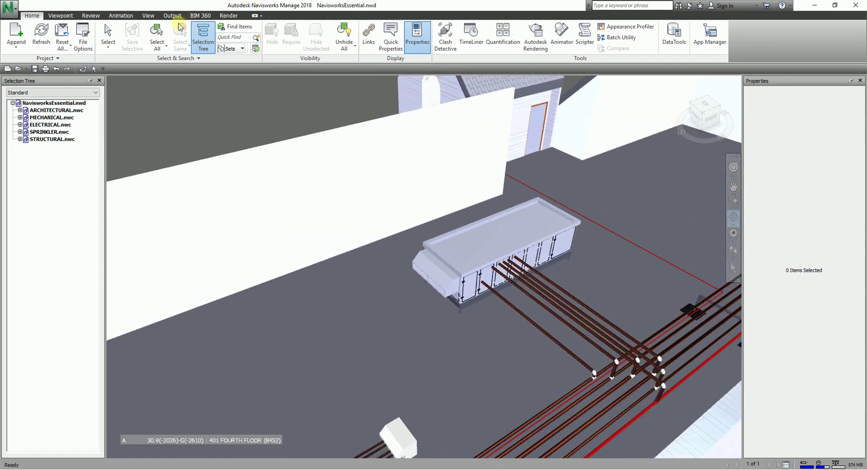
{"action": "left_click", "coordinate": [105, 32]}
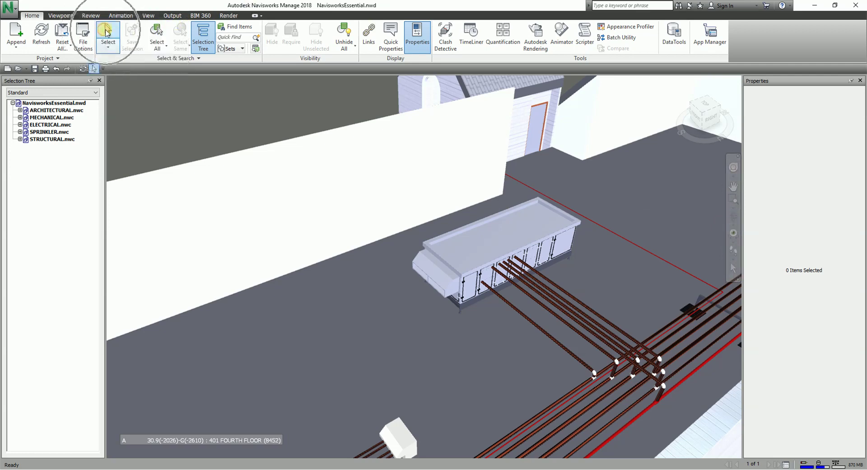
{"action": "left_click", "coordinate": [523, 235]}
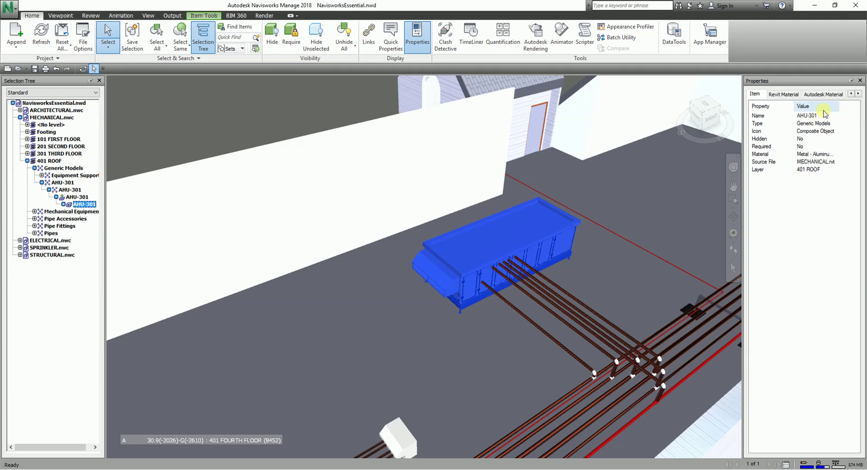
{"action": "left_click", "coordinate": [498, 236]}
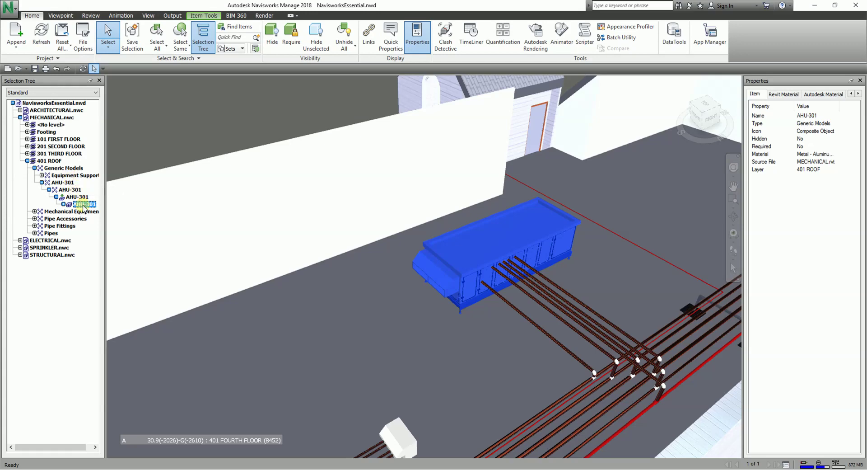
{"action": "left_click", "coordinate": [499, 236]}
Set the selection resolution to First Object and reselect the AHU-301 unit at that level
{"action": "right_click", "coordinate": [500, 235]}
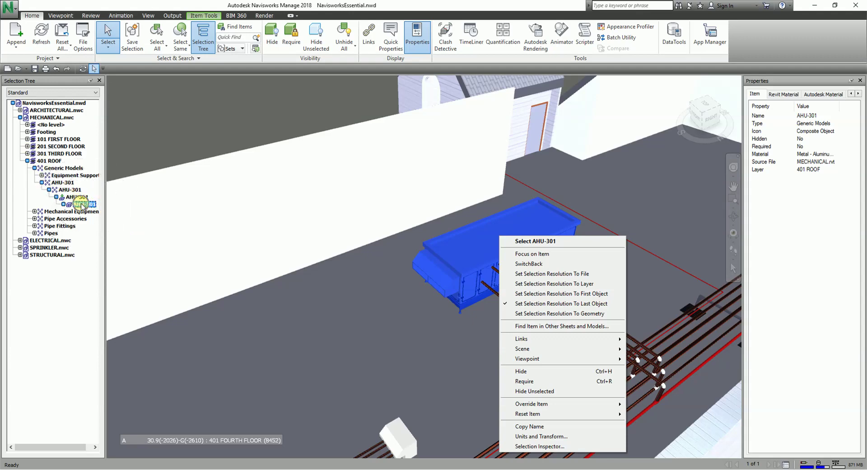
{"action": "left_click", "coordinate": [555, 294]}
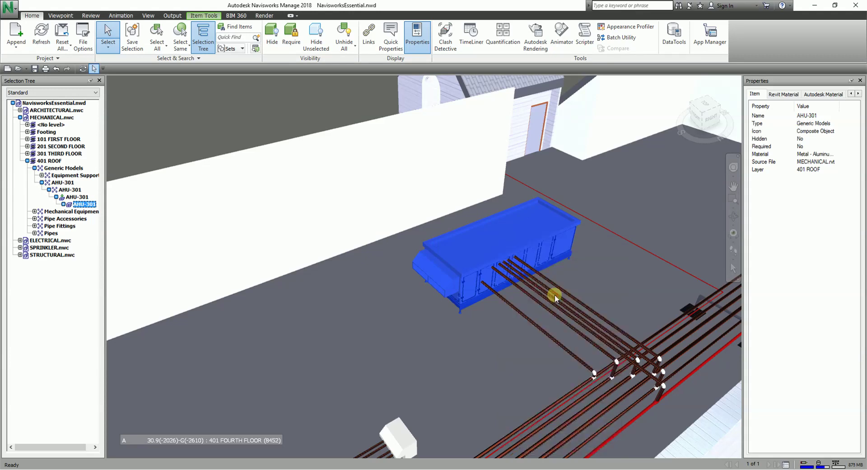
{"action": "left_click", "coordinate": [243, 126]}
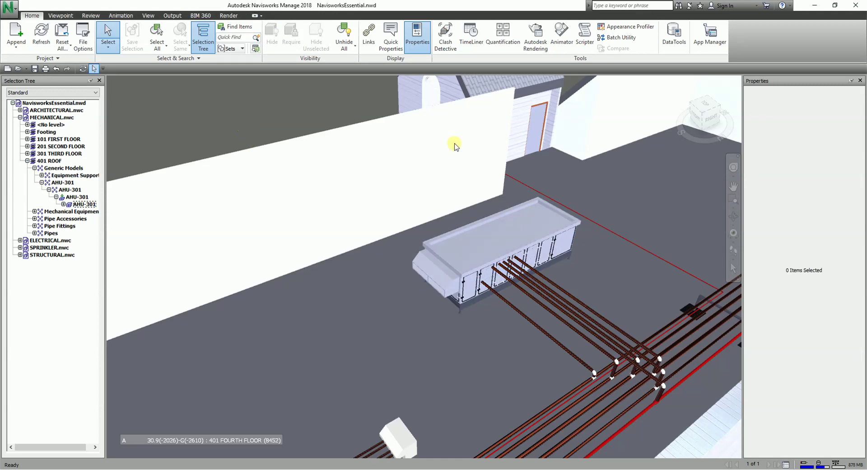
{"action": "left_click", "coordinate": [505, 237]}
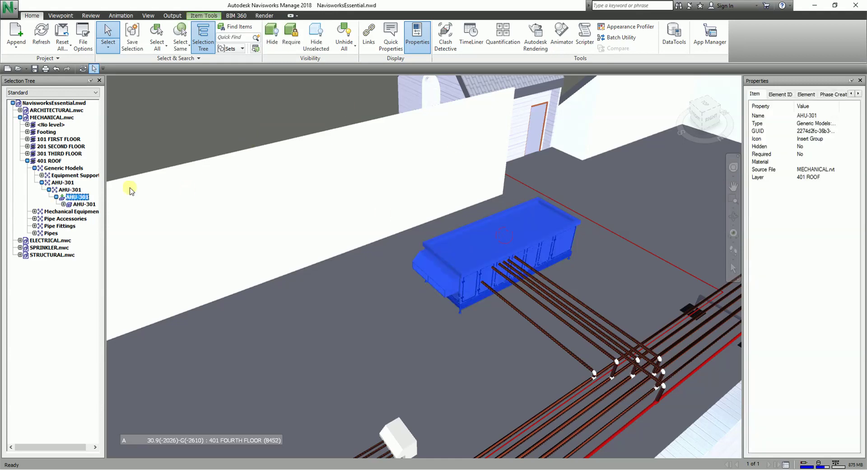
{"action": "left_click", "coordinate": [79, 196]}
{"action": "left_click", "coordinate": [87, 196]}
{"action": "left_click", "coordinate": [80, 197]}
Set the selection resolution to Geometry, clear the selection and reselect the body of the AHU-301 unit
{"action": "right_click", "coordinate": [472, 235]}
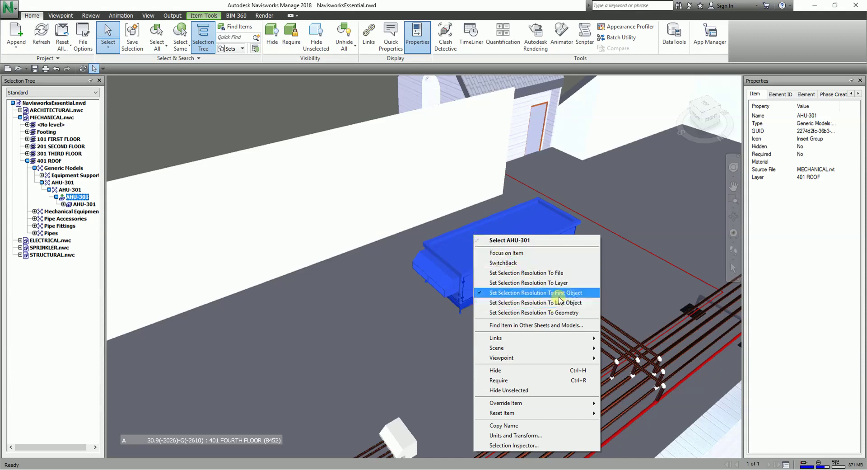
{"action": "left_click", "coordinate": [530, 313]}
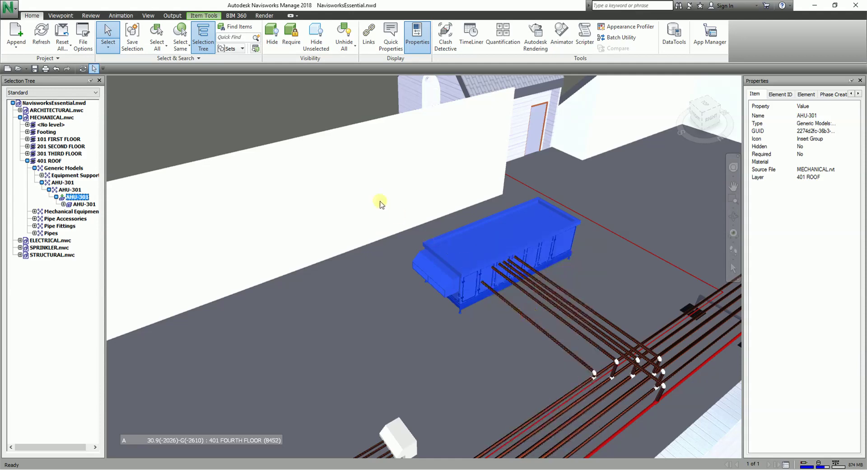
{"action": "left_click", "coordinate": [284, 118]}
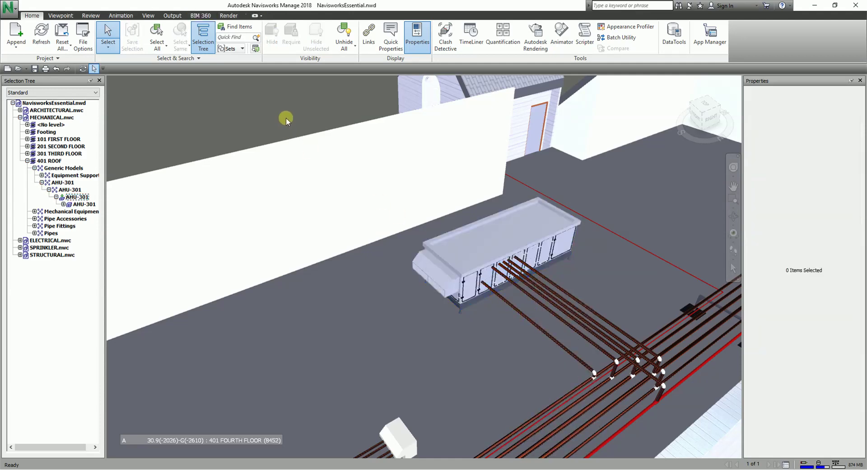
{"action": "left_click", "coordinate": [486, 242]}
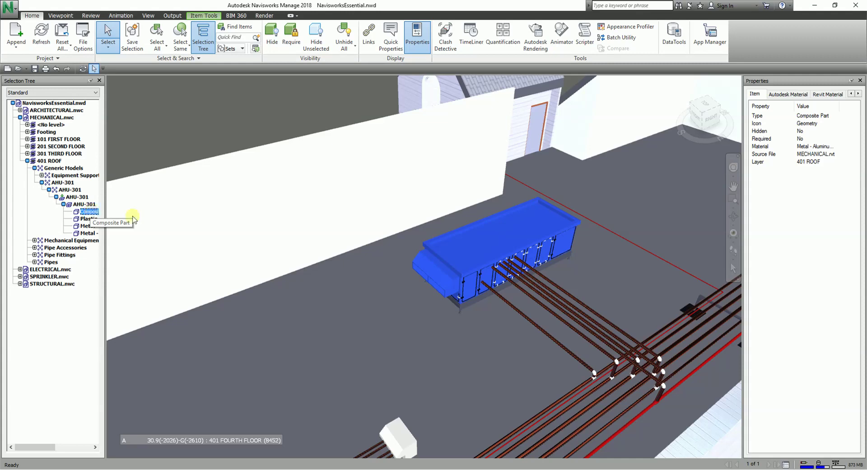
Set the selection resolution to File and select the whole model by picking the AHU-301 unit
{"action": "right_click", "coordinate": [491, 238]}
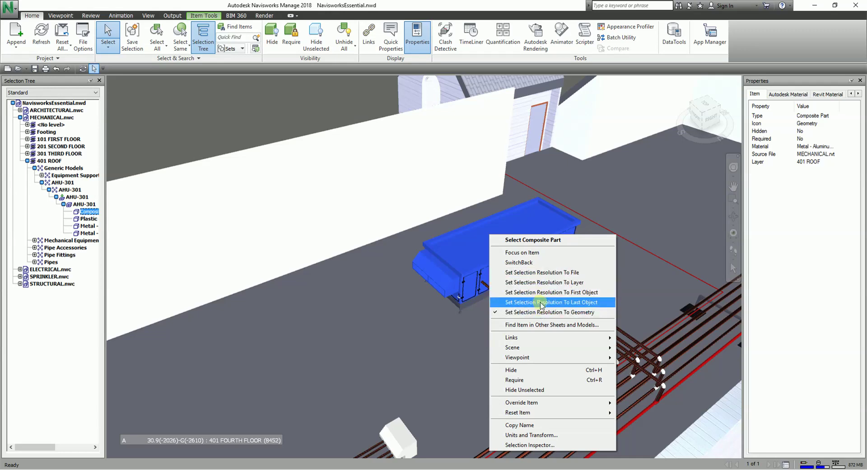
{"action": "left_click", "coordinate": [546, 273]}
{"action": "left_click", "coordinate": [298, 106]}
{"action": "left_click", "coordinate": [485, 247]}
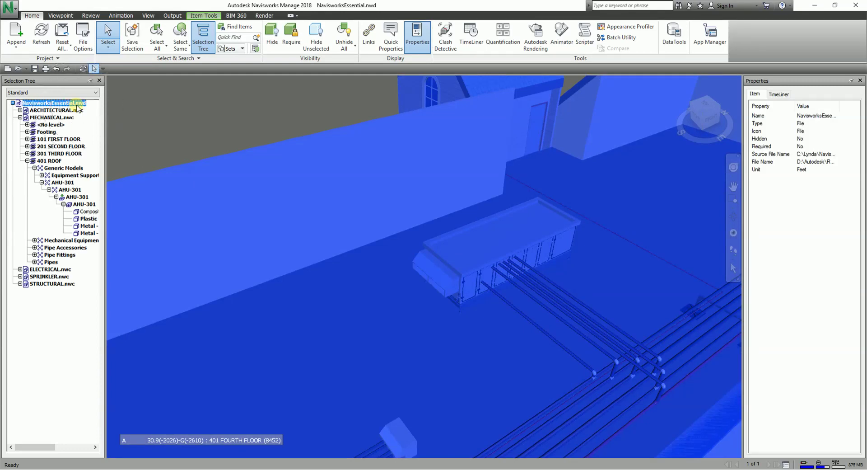
Set the selection resolution to Layer and select the 401 ROOF layer by picking the AHU-301 unit
{"action": "left_click", "coordinate": [484, 253]}
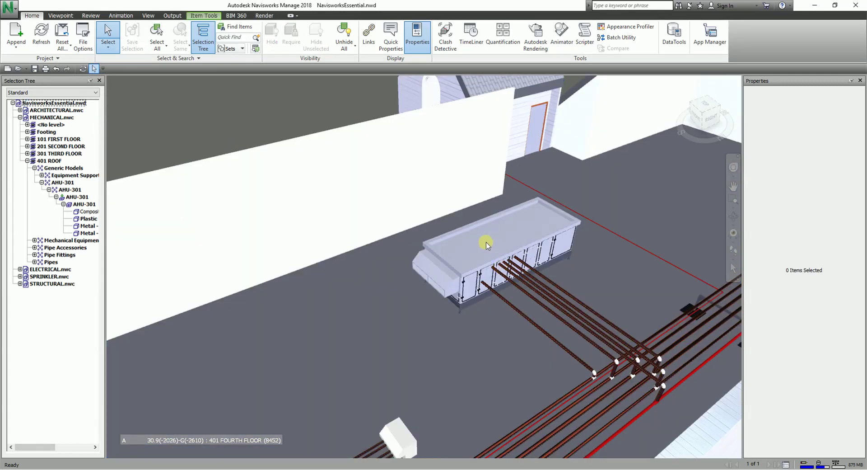
{"action": "right_click", "coordinate": [487, 246]}
{"action": "left_click", "coordinate": [536, 293]}
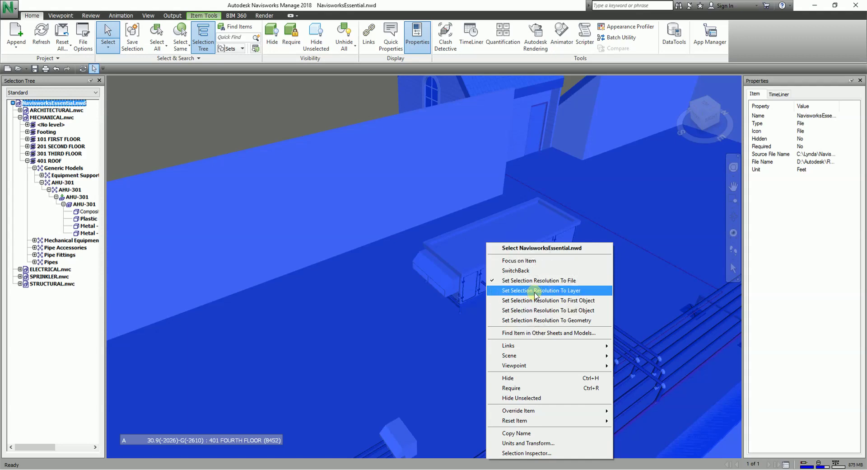
{"action": "left_click", "coordinate": [535, 291]}
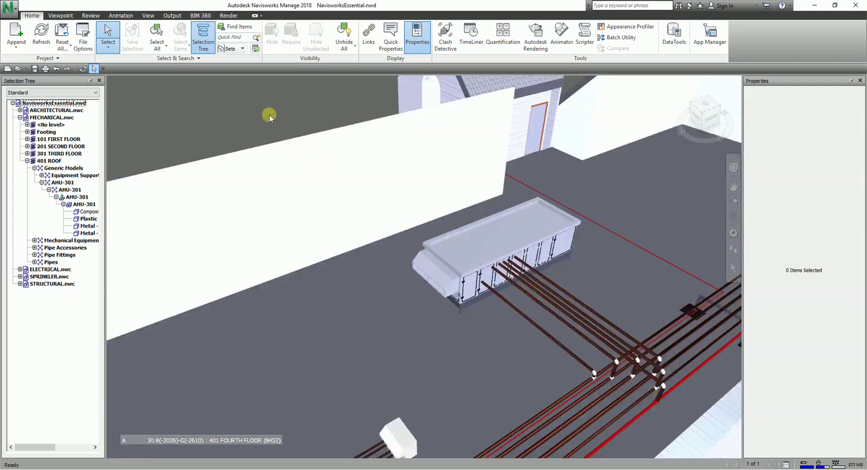
{"action": "left_click", "coordinate": [495, 233]}
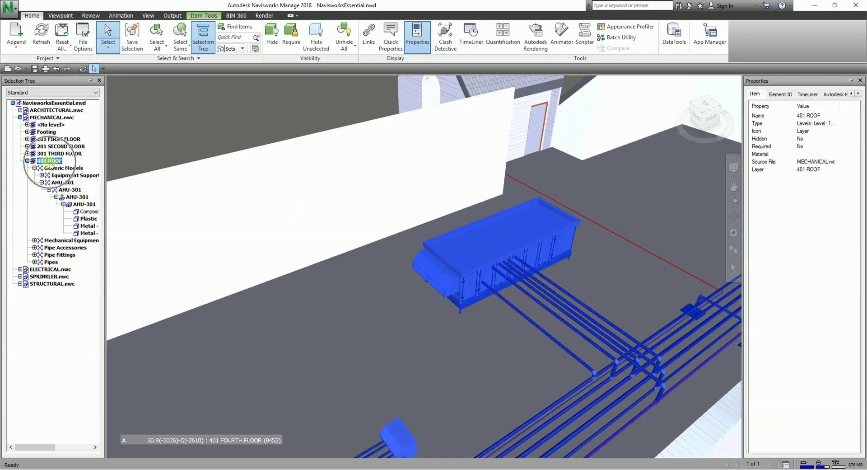
Switch the selection resolution from Layer back to First Object and pick the AHU-301 unit again
{"action": "middle_click_drag", "start_coordinate": [445, 329], "coordinate": [437, 279]}
{"action": "scroll", "coordinate": [446, 240], "scroll_direction": "up", "scroll_amount": 5}
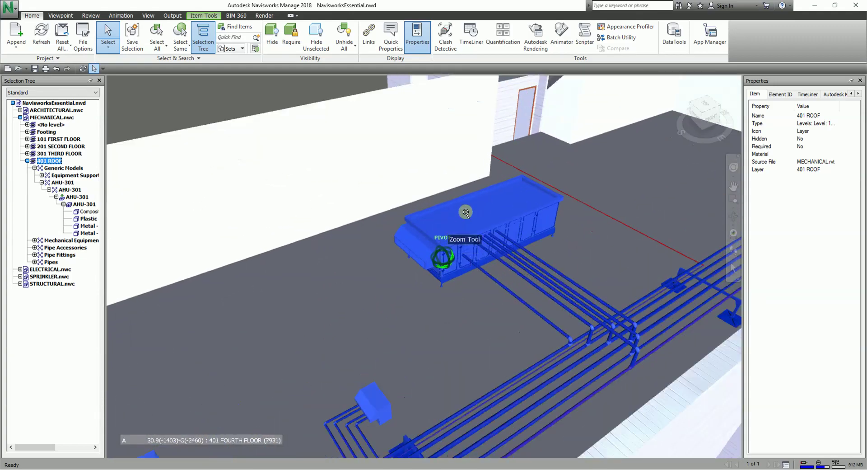
{"action": "right_click", "coordinate": [466, 213]}
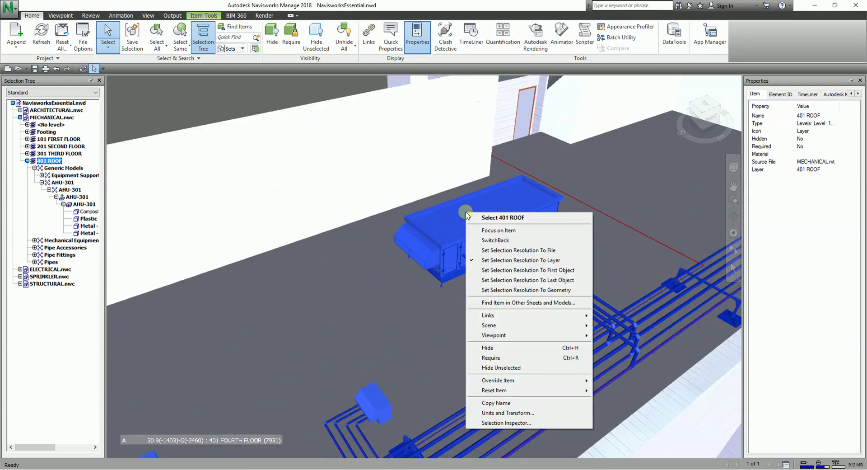
{"action": "left_click", "coordinate": [530, 271]}
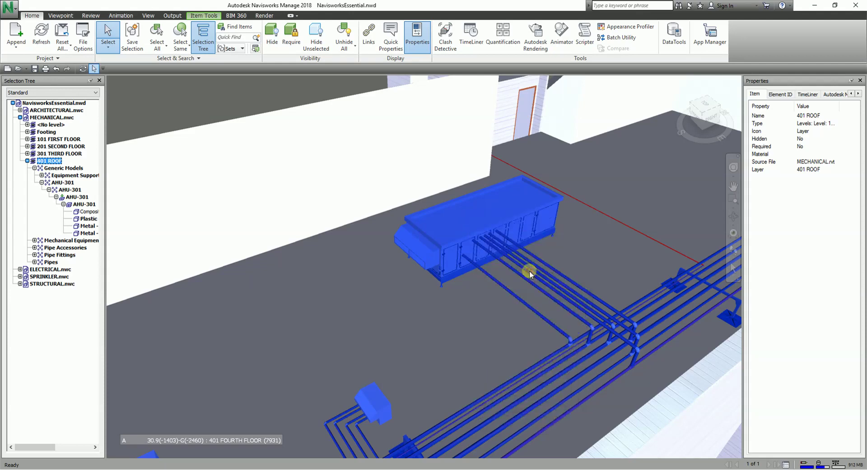
{"action": "left_click", "coordinate": [270, 96]}
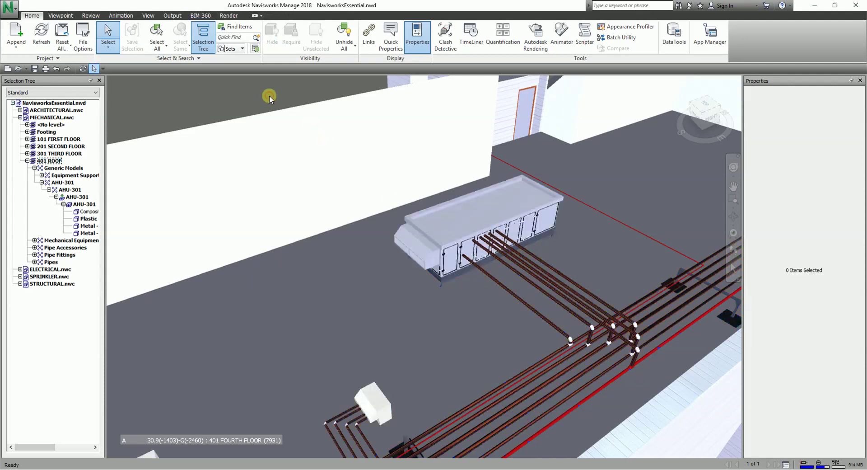
{"action": "left_click", "coordinate": [472, 213]}
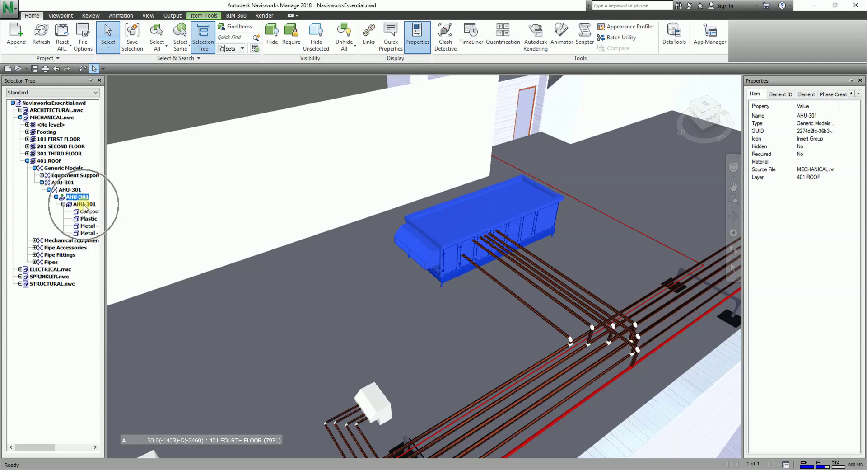
Change the selection resolution to Geometry again and pick the Composite Part of the AHU-301 unit
{"action": "right_click", "coordinate": [465, 211]}
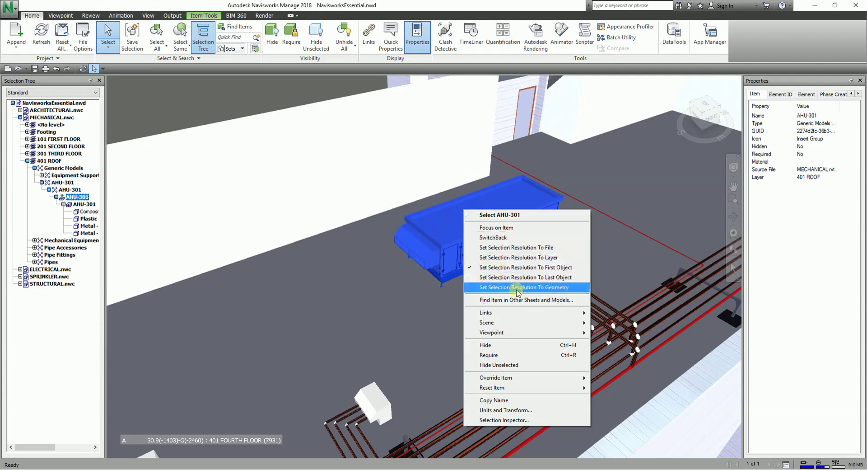
{"action": "left_click", "coordinate": [515, 289]}
{"action": "left_click", "coordinate": [456, 223]}
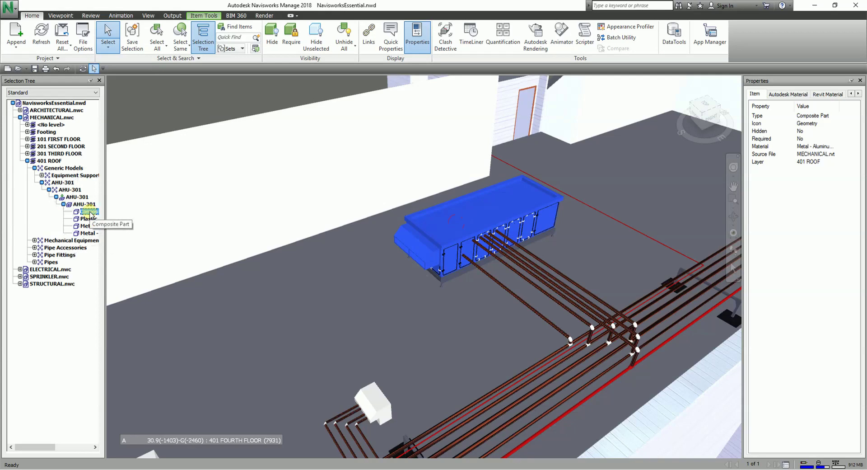
Compare the file, 401 ROOF layer, AHU-301 object and Composite Part levels by selecting each in the selection tree, and clear the selection
{"action": "left_click", "coordinate": [69, 103]}
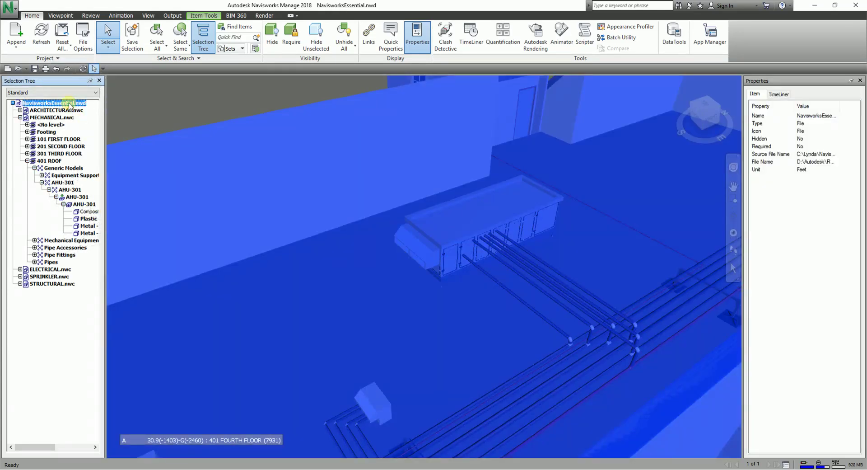
{"action": "left_click", "coordinate": [50, 161]}
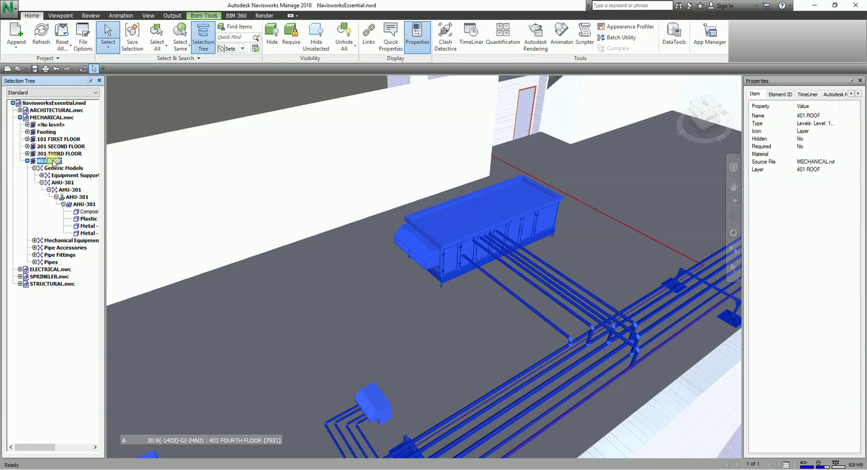
{"action": "left_click", "coordinate": [80, 198]}
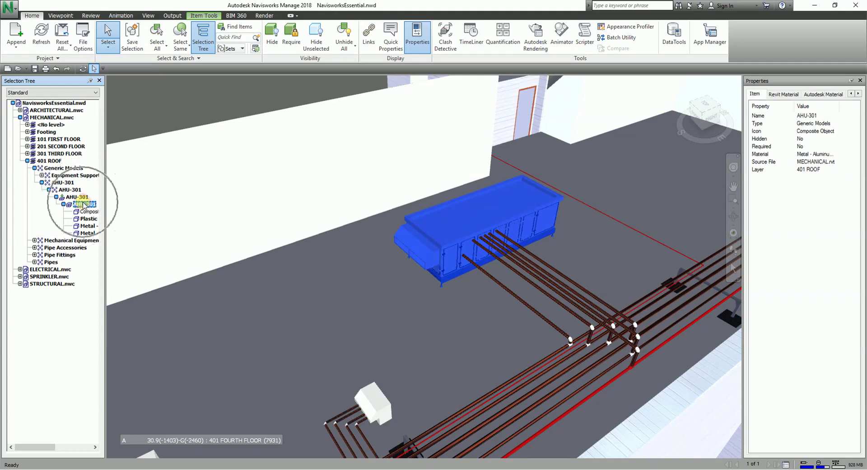
{"action": "left_click", "coordinate": [89, 211]}
{"action": "right_click", "coordinate": [455, 224]}
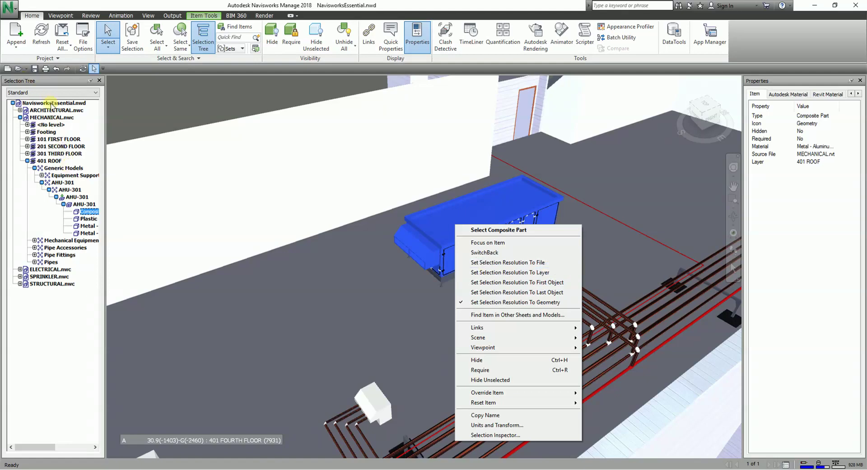
{"action": "left_click", "coordinate": [212, 97]}
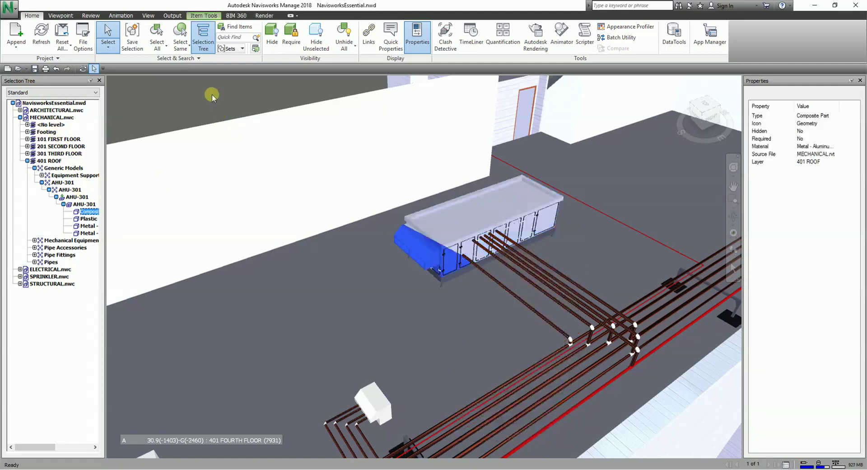
Set the selection resolution back to First Object and select the AHU-301 rooftop unit
{"action": "left_click", "coordinate": [216, 94]}
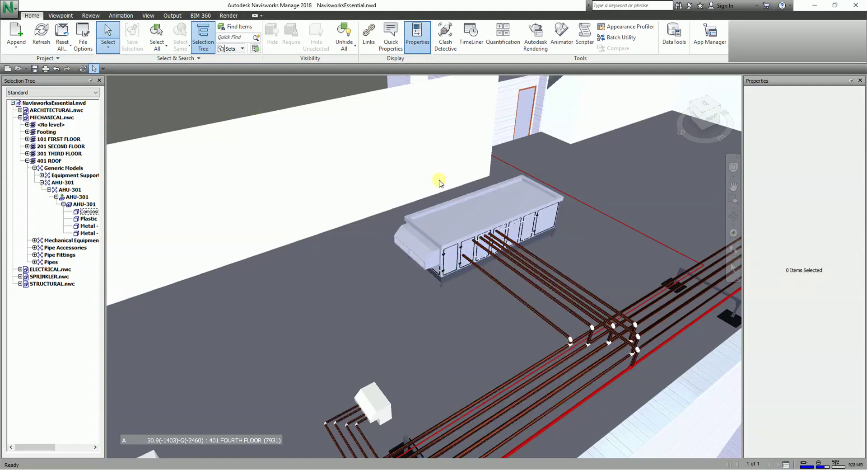
{"action": "right_click", "coordinate": [460, 222]}
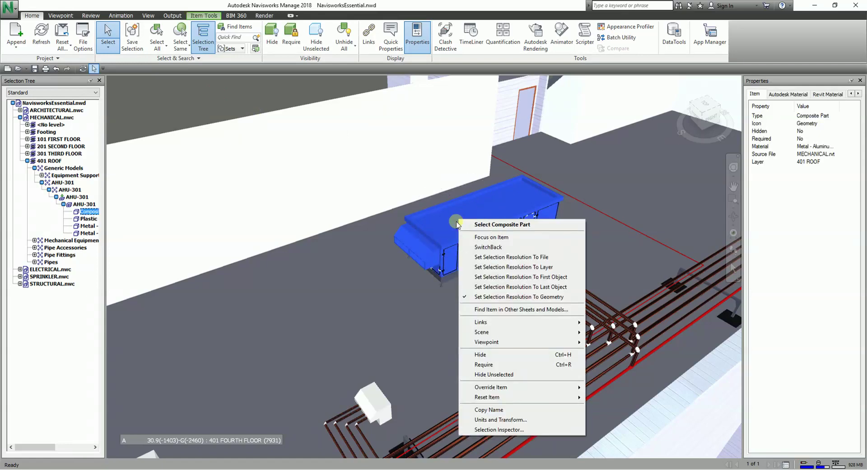
{"action": "left_click", "coordinate": [512, 277]}
{"action": "left_click", "coordinate": [256, 95]}
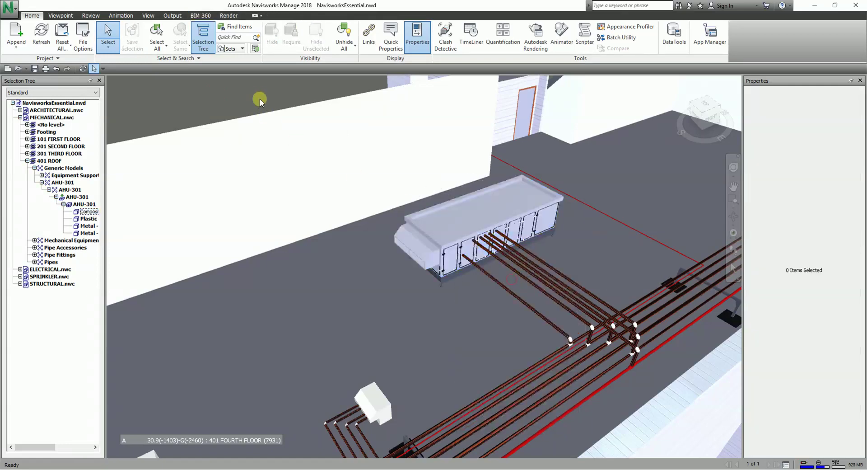
{"action": "left_click", "coordinate": [467, 222]}
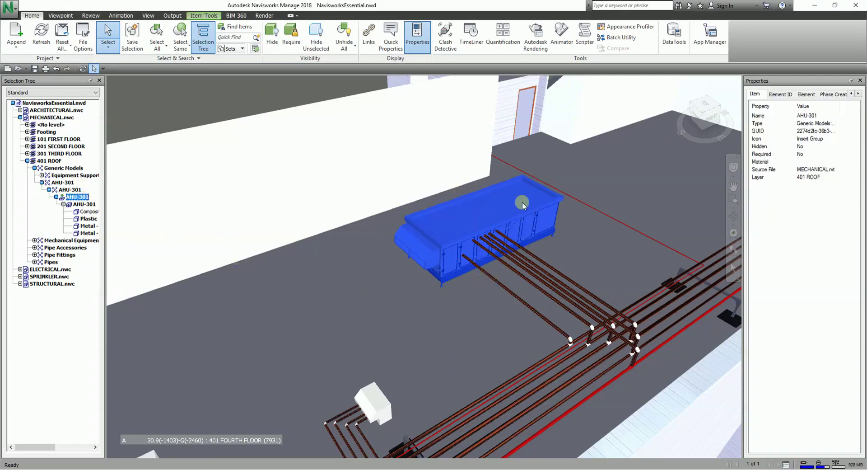
Start adding a link to the AHU-301 unit and name it Photograph
{"action": "left_click", "coordinate": [471, 211]}
{"action": "right_click", "coordinate": [472, 210]}
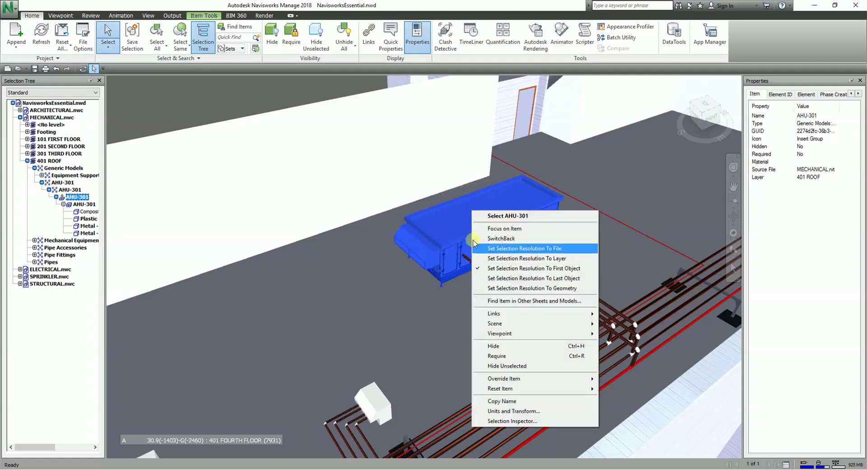
{"action": "left_click", "coordinate": [497, 315]}
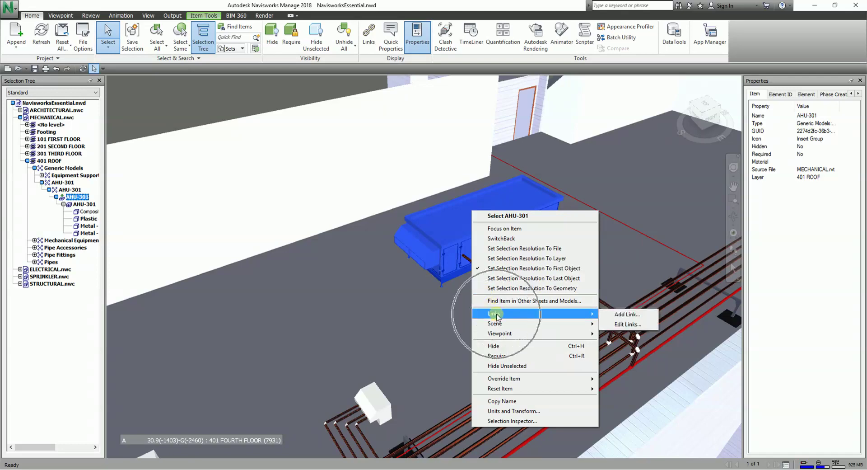
{"action": "left_click", "coordinate": [625, 315]}
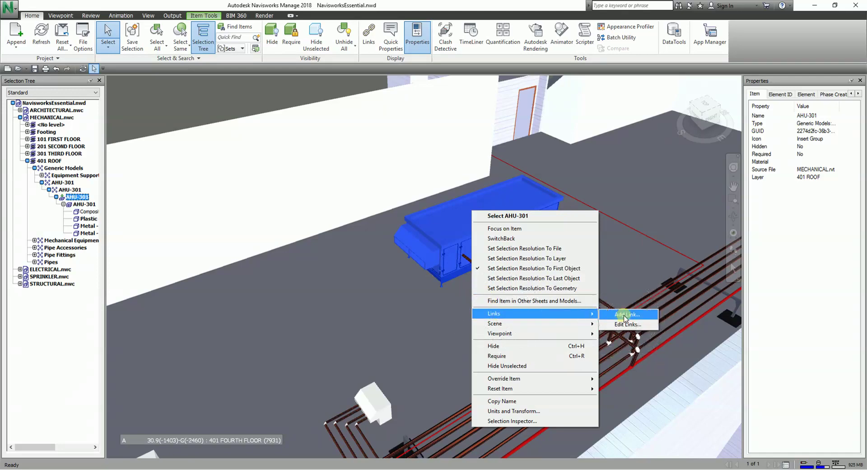
{"action": "left_click", "coordinate": [625, 315]}
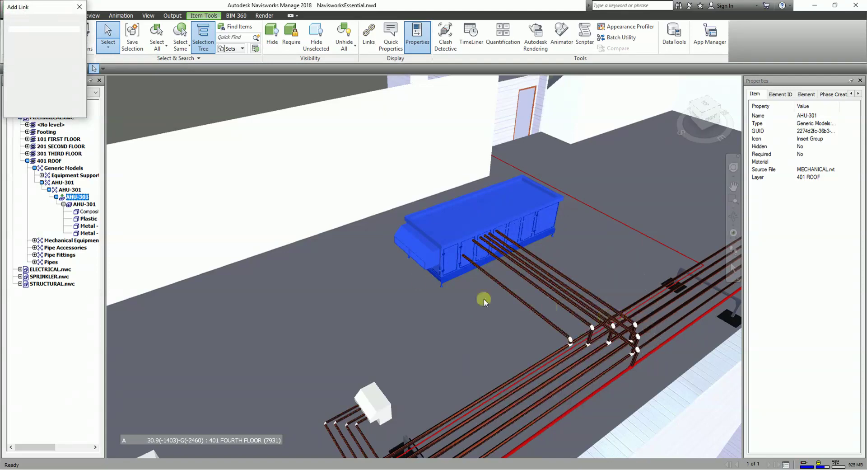
{"action": "left_click_drag", "start_coordinate": [43, 8], "coordinate": [301, 173]}
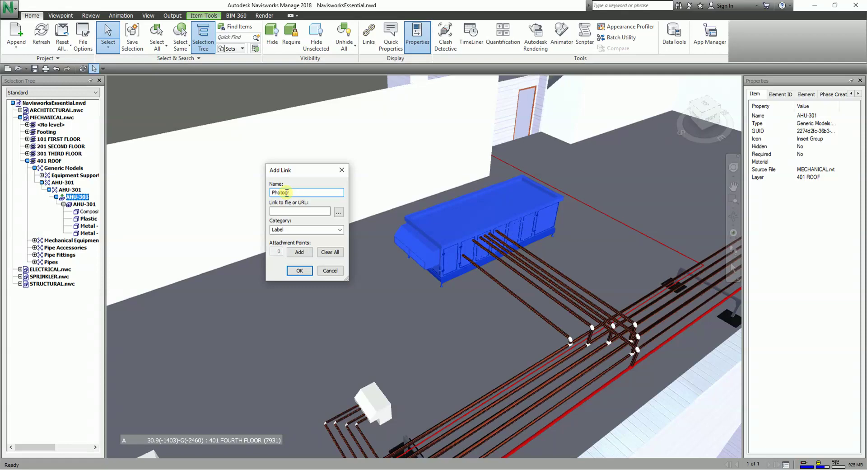
Attach the AHU-301 JPG image from the Samples folder to the Photograph link, save the link, and clear the selection
{"action": "left_click", "coordinate": [313, 211]}
{"action": "left_click", "coordinate": [338, 212]}
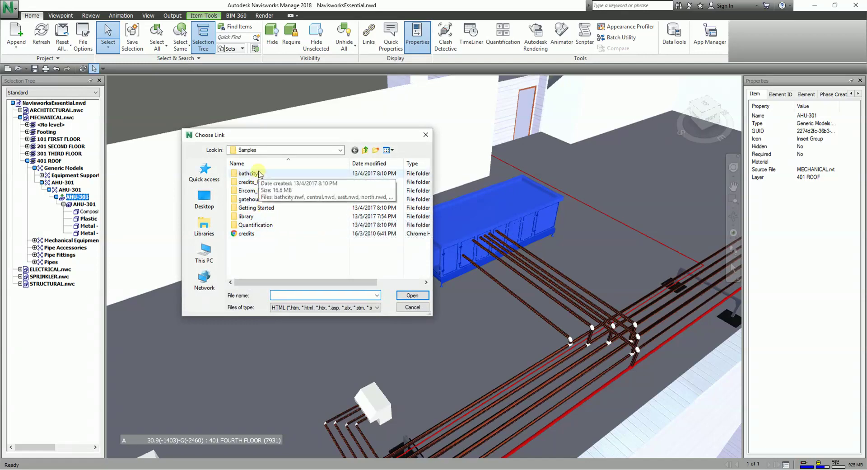
{"action": "left_click", "coordinate": [285, 310]}
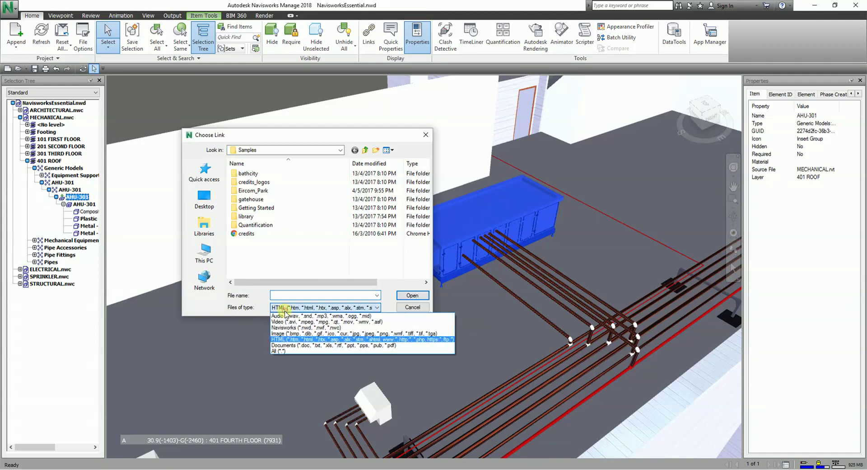
{"action": "left_click", "coordinate": [287, 333]}
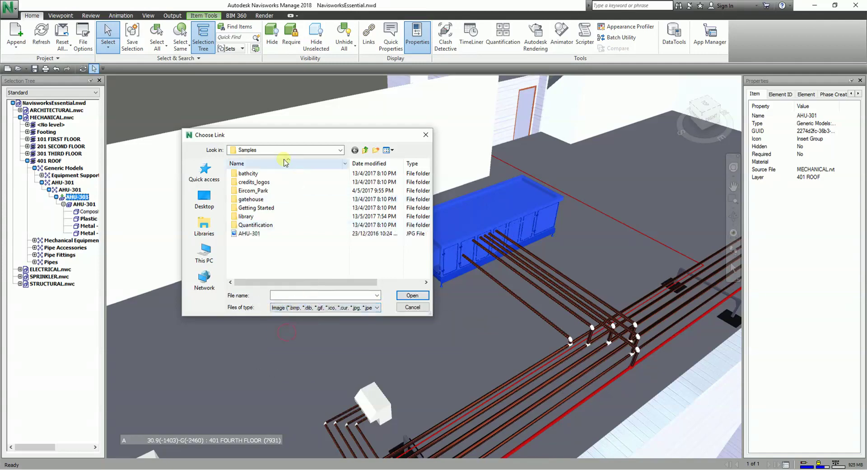
{"action": "left_click", "coordinate": [248, 233]}
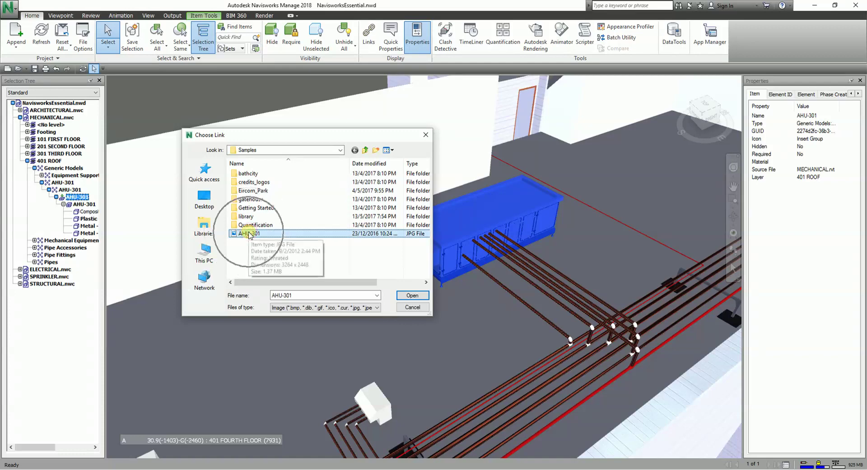
{"action": "left_click", "coordinate": [412, 296]}
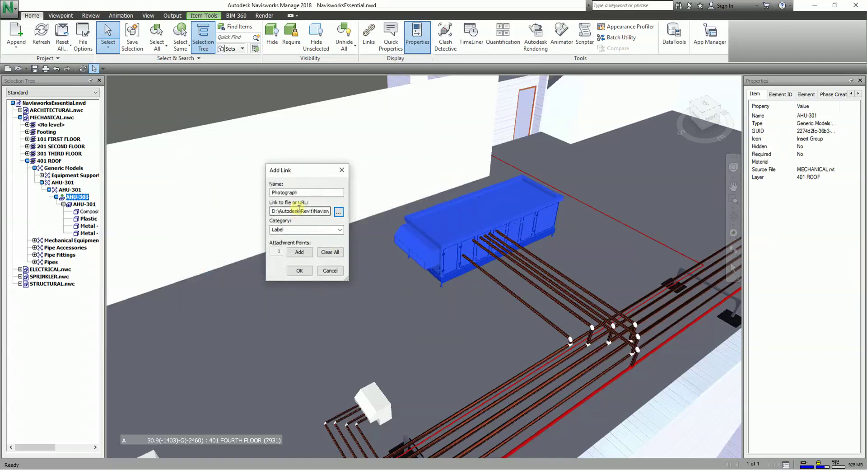
{"action": "left_click", "coordinate": [301, 272]}
{"action": "left_click", "coordinate": [231, 104]}
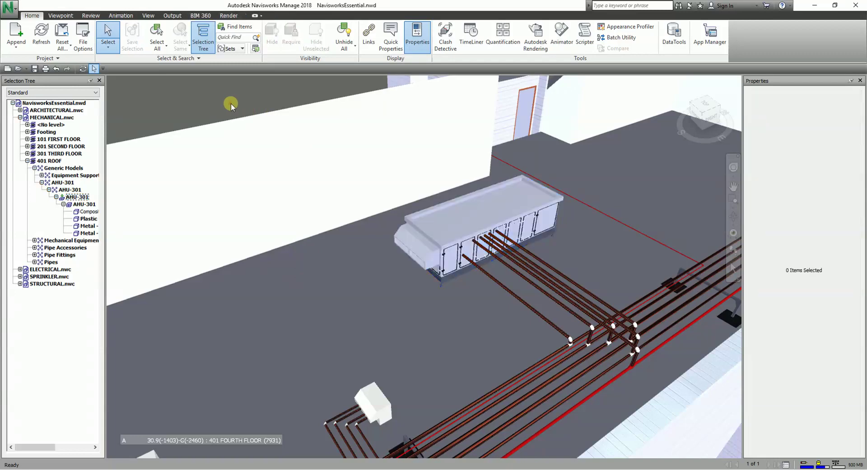
Open the AHU-301 unit's Photograph link to view the image, close the photo, and clear the selection
{"action": "left_click", "coordinate": [454, 221]}
{"action": "right_click", "coordinate": [455, 223]}
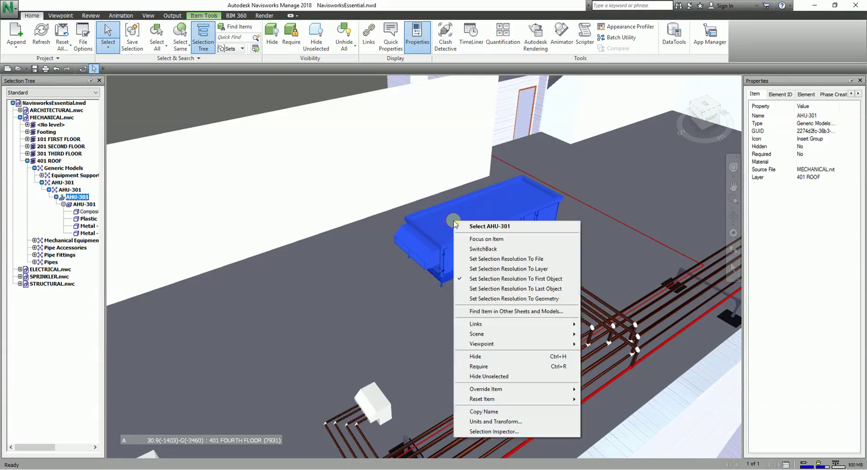
{"action": "left_click", "coordinate": [497, 324]}
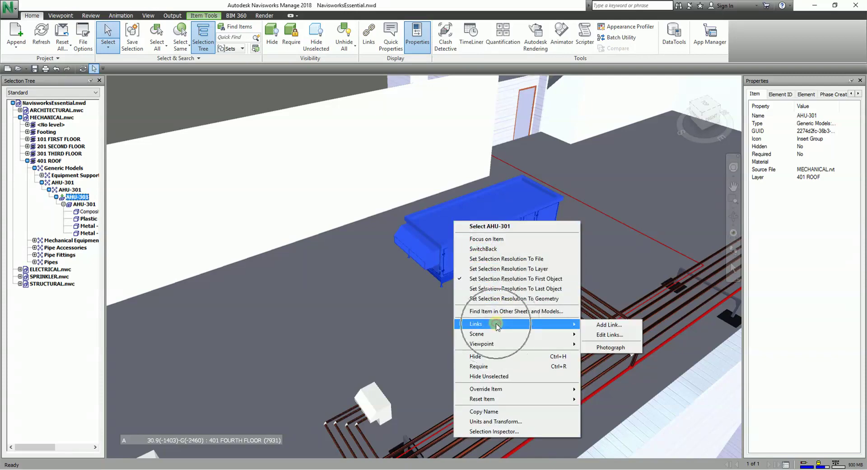
{"action": "left_click", "coordinate": [611, 348]}
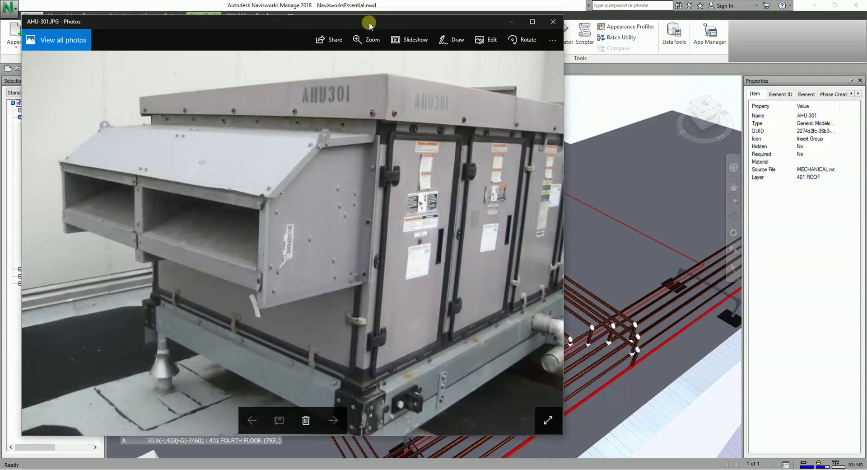
{"action": "left_click_drag", "start_coordinate": [371, 19], "coordinate": [346, 27]}
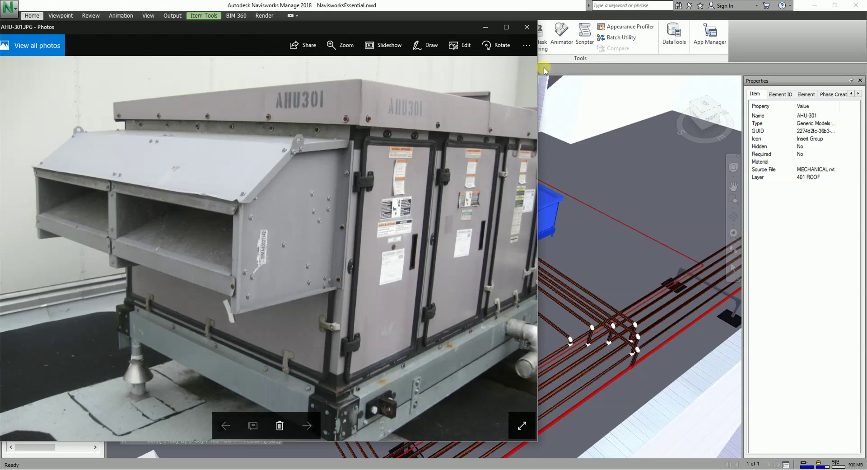
{"action": "left_click", "coordinate": [527, 27]}
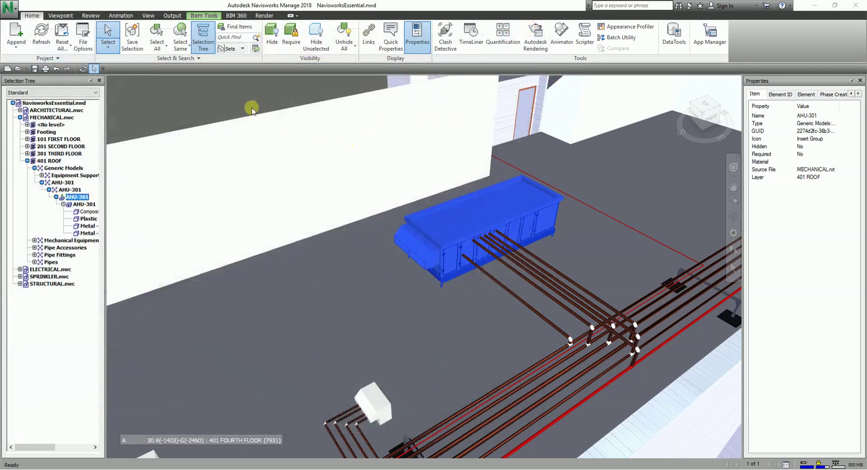
{"action": "left_click", "coordinate": [237, 94]}
Show the links in the scene to examine those around the AHU-301 unit
{"action": "scroll", "coordinate": [234, 87], "scroll_direction": "down", "scroll_amount": 2}
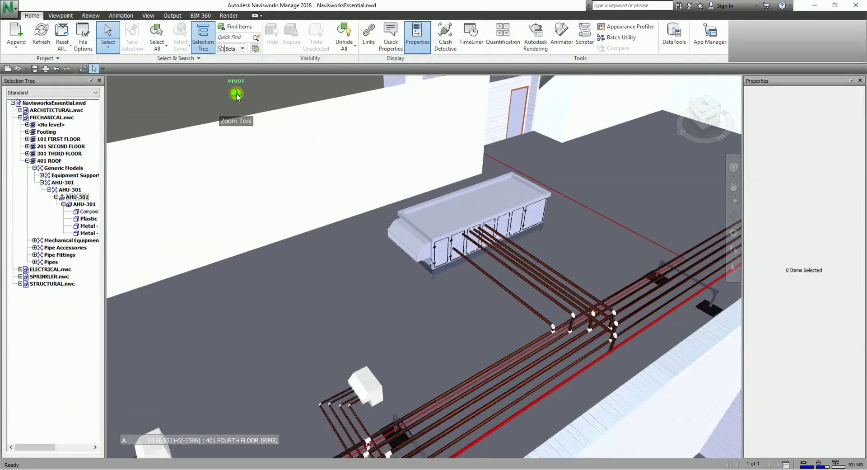
{"action": "left_click", "coordinate": [36, 16]}
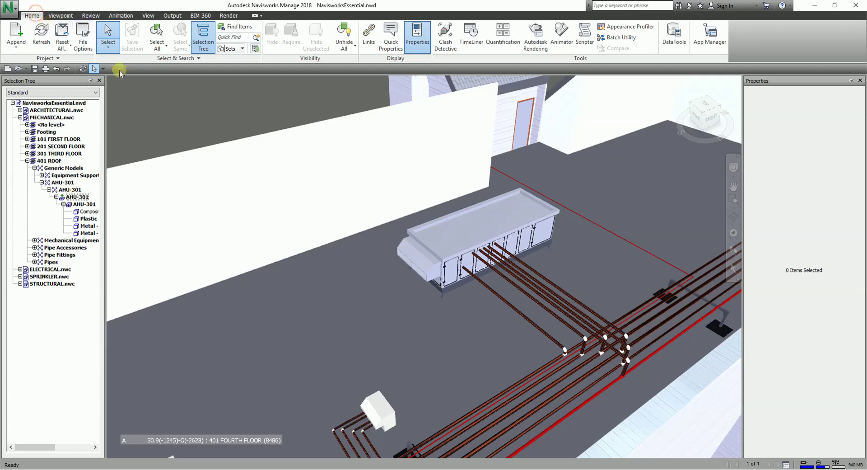
{"action": "left_click", "coordinate": [393, 59]}
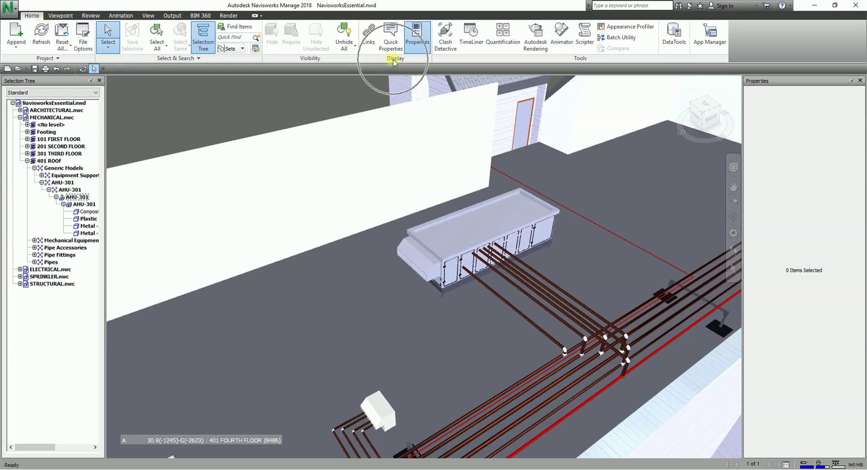
{"action": "left_click", "coordinate": [369, 36]}
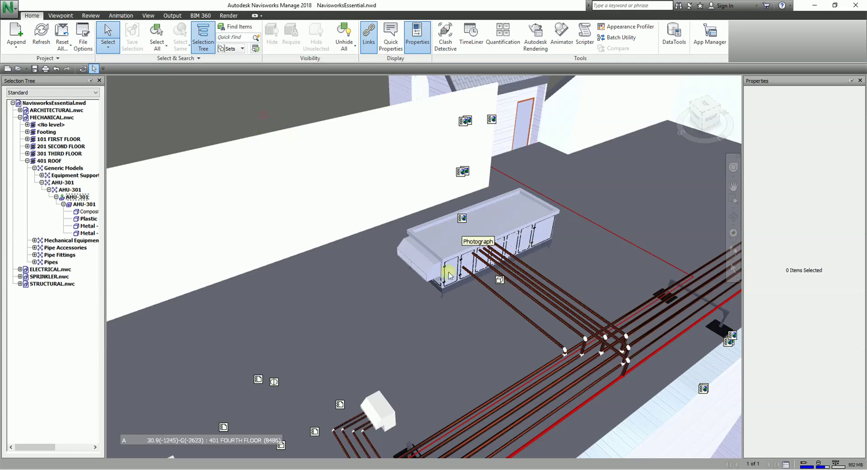
{"action": "middle_click_drag", "start_coordinate": [527, 287], "coordinate": [552, 257]}
{"action": "middle_click_drag", "start_coordinate": [501, 267], "coordinate": [457, 275]}
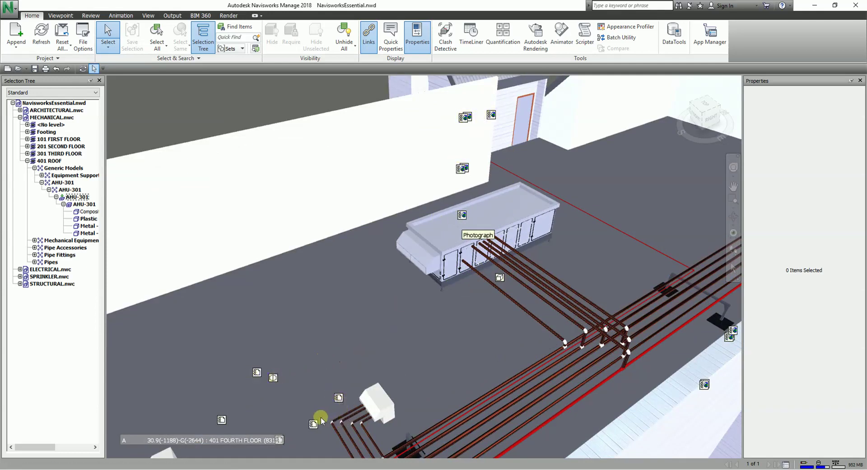
Open the photo through the Photograph label on the AHU-301 unit, close it, and hide the links in the scene
{"action": "left_click", "coordinate": [460, 216]}
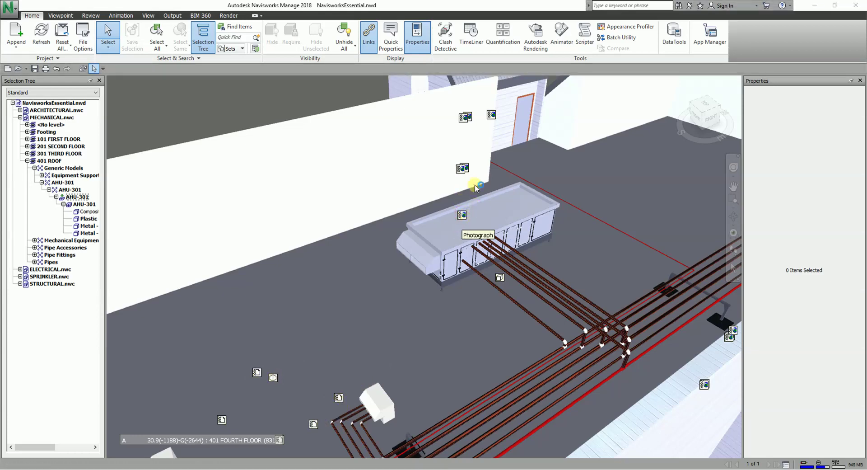
{"action": "left_click", "coordinate": [462, 170]}
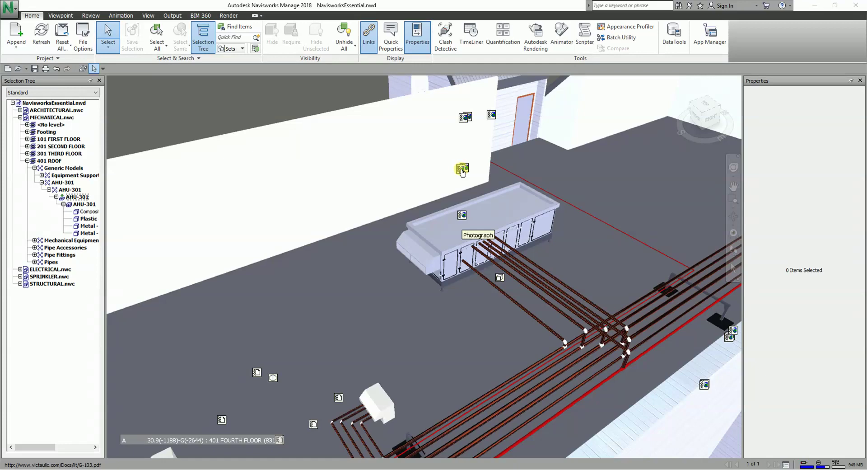
{"action": "left_click", "coordinate": [472, 236]}
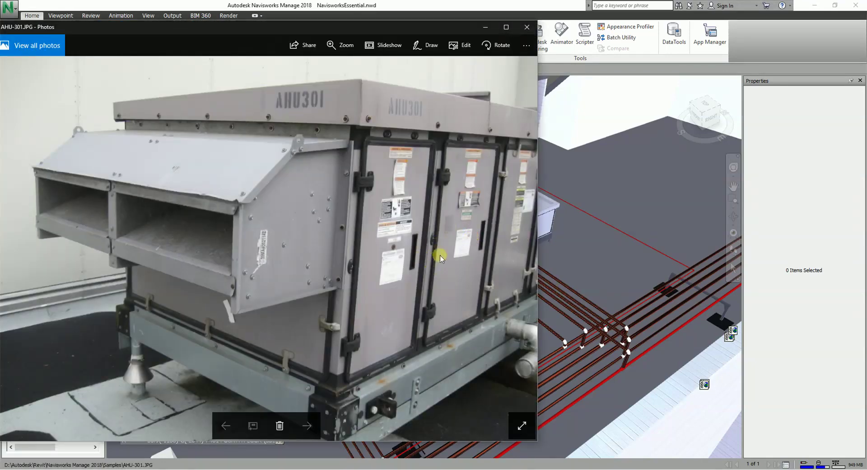
{"action": "left_click", "coordinate": [527, 26]}
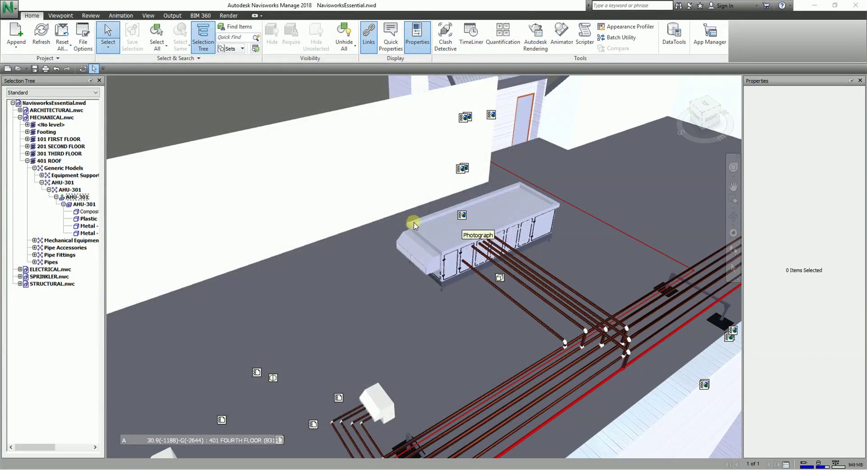
{"action": "left_click", "coordinate": [370, 43]}
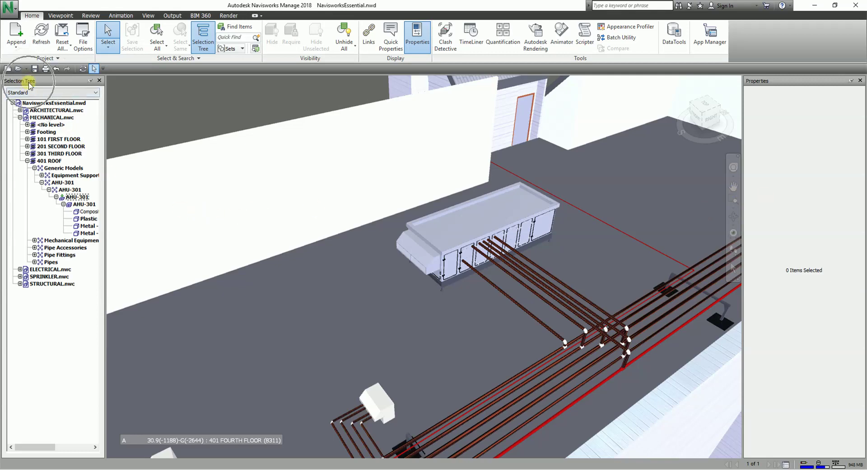
{"action": "right_click", "coordinate": [448, 220]}
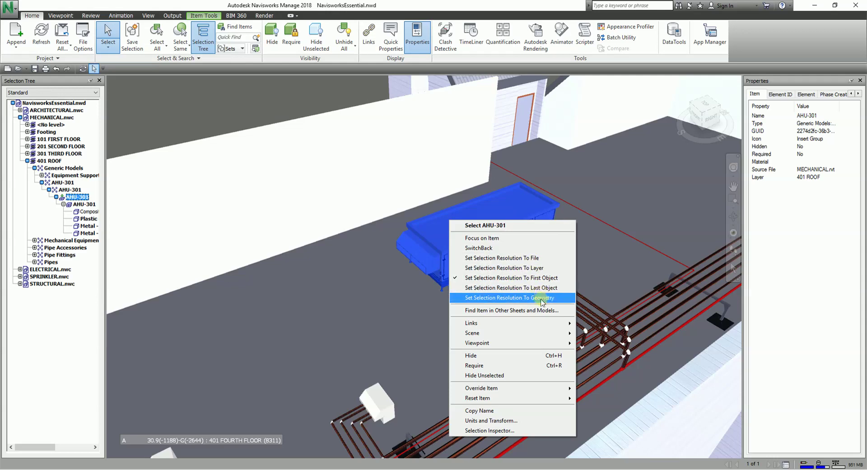
{"action": "left_click", "coordinate": [316, 94]}
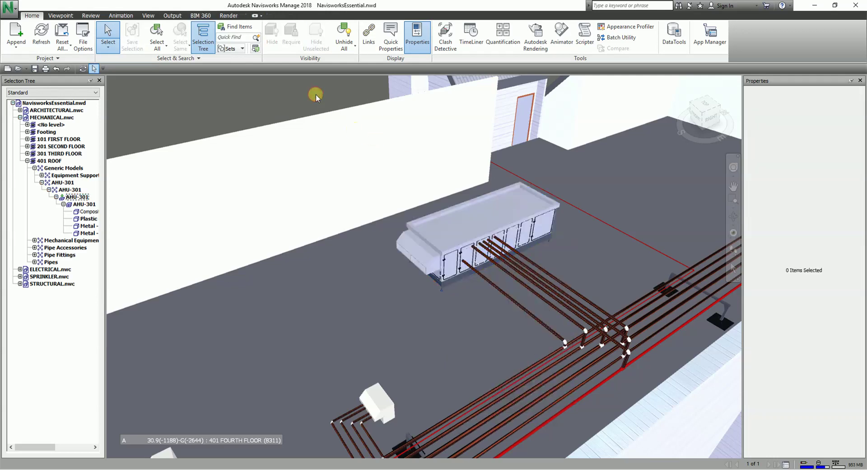